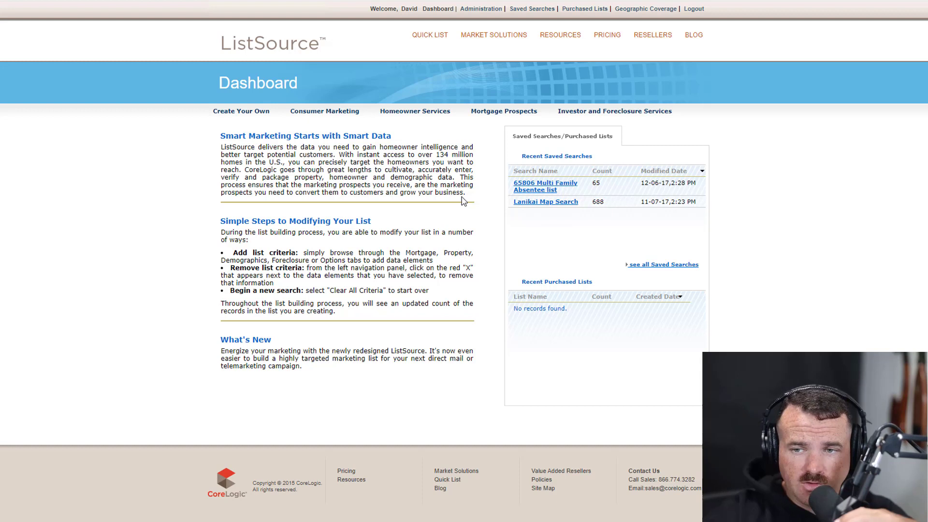
Create a custom list with CA:SAN DIEGO county as its geography, reaching 814,867 records.
click(233, 112)
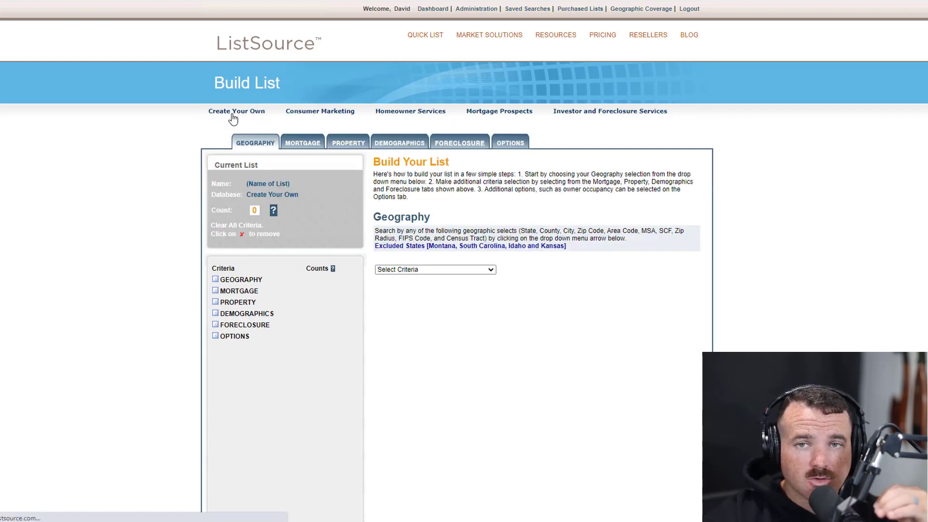
click(412, 271)
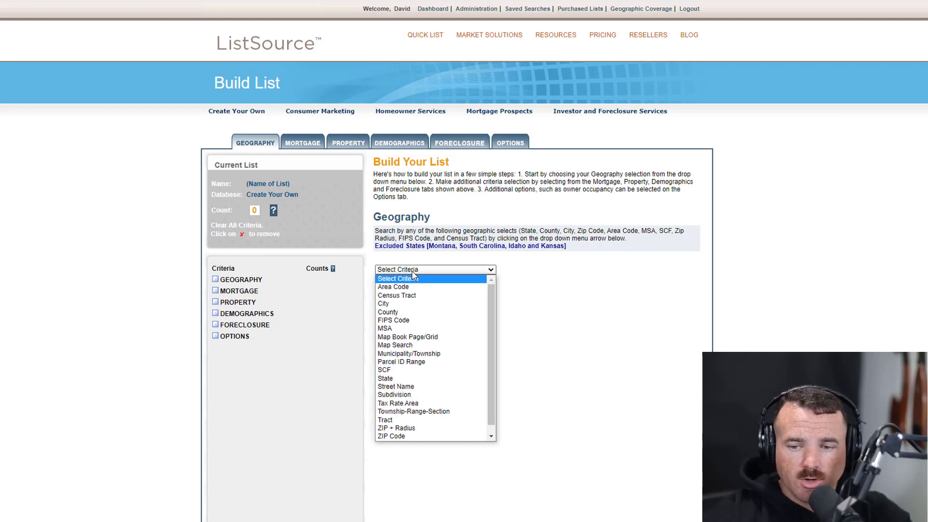
click(424, 313)
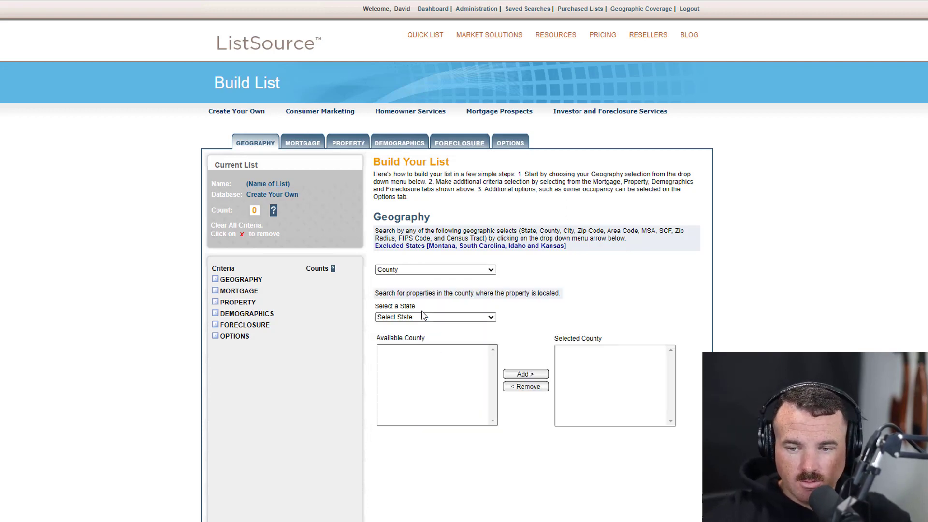
click(420, 317)
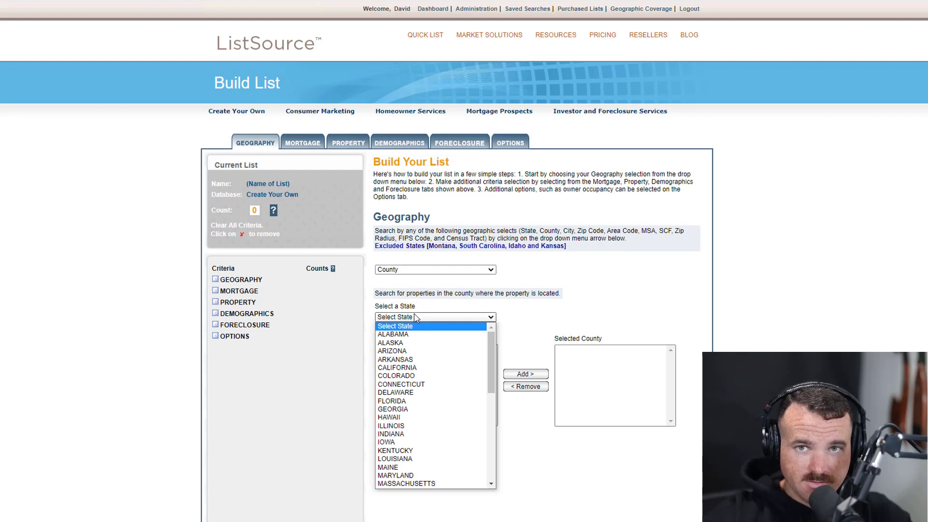
click(421, 369)
scroll(494, 399, down, 9)
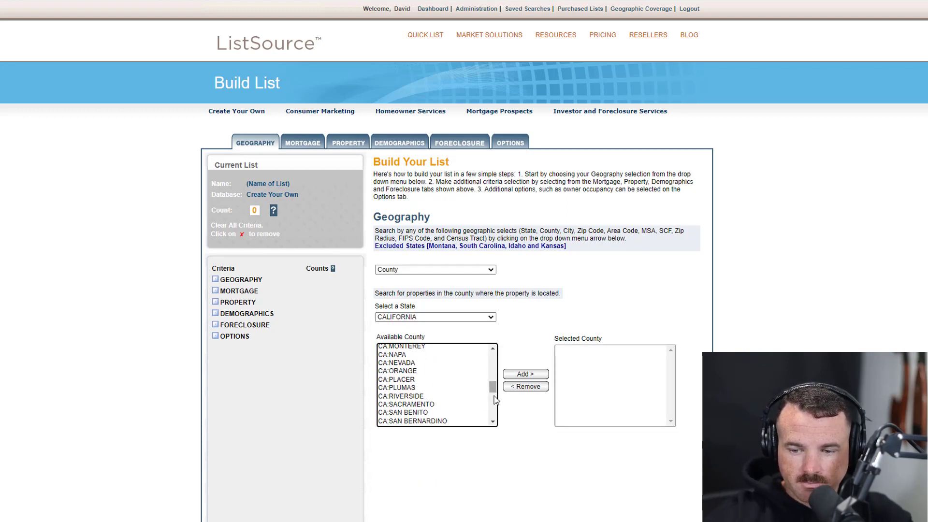
scroll(493, 401, down, 6)
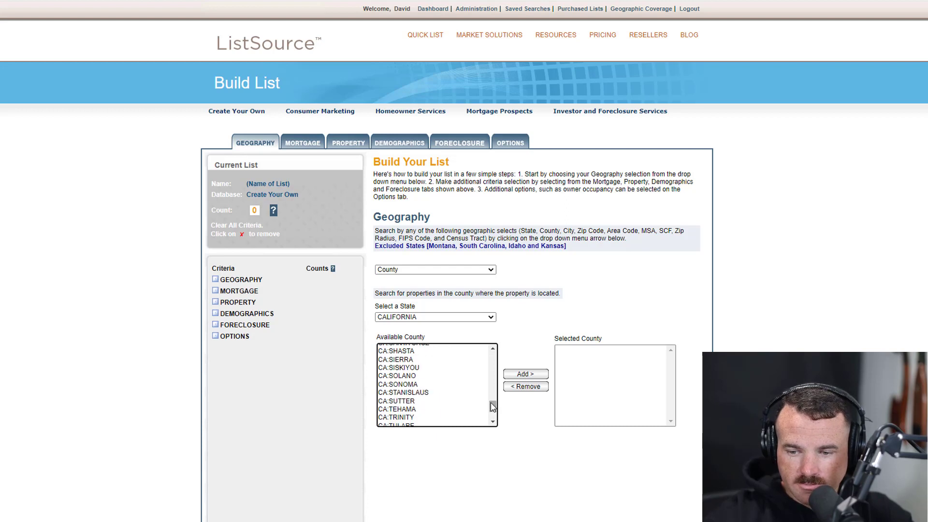
scroll(494, 380, up, 3)
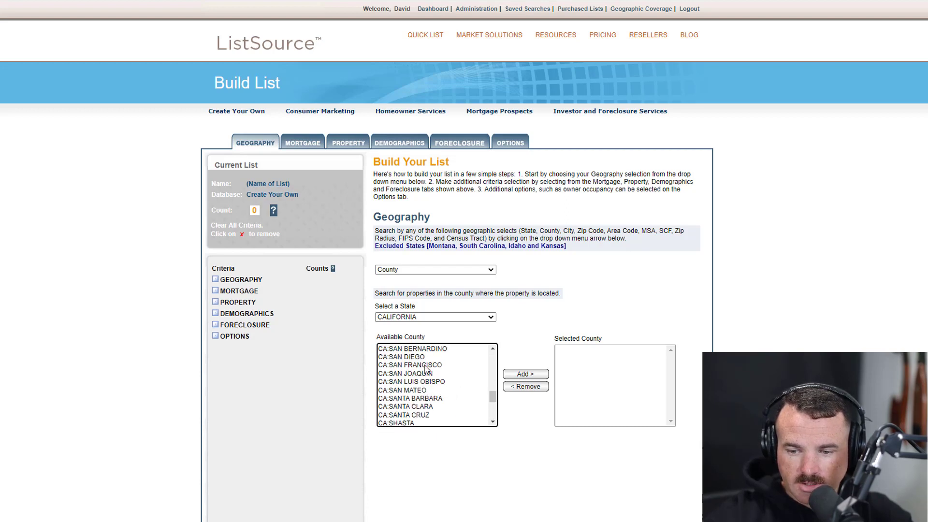
click(426, 358)
click(519, 379)
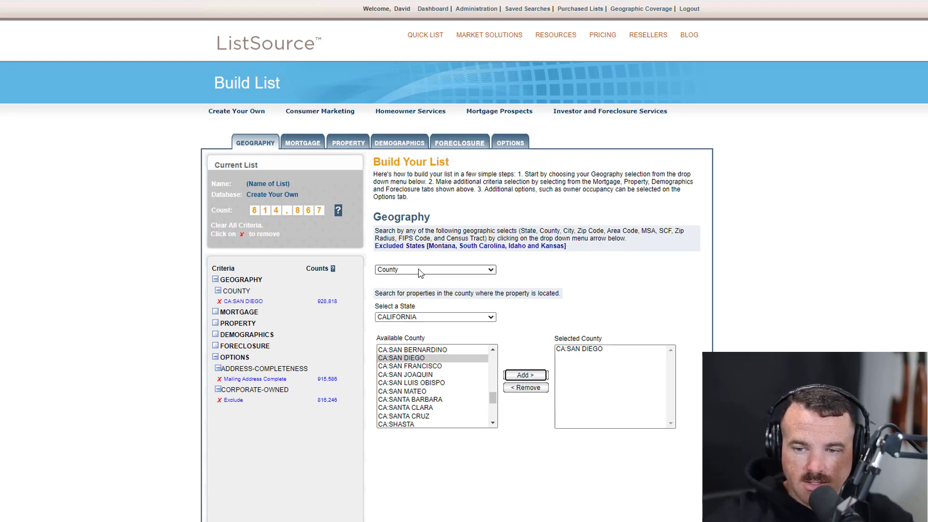
Add SFR as the detailed property type criterion.
click(356, 146)
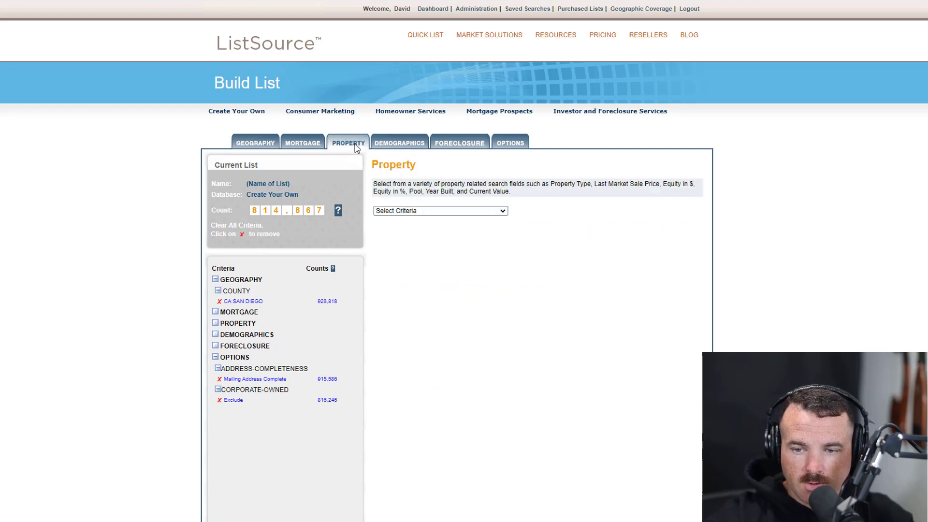
click(435, 210)
scroll(416, 324, down, 5)
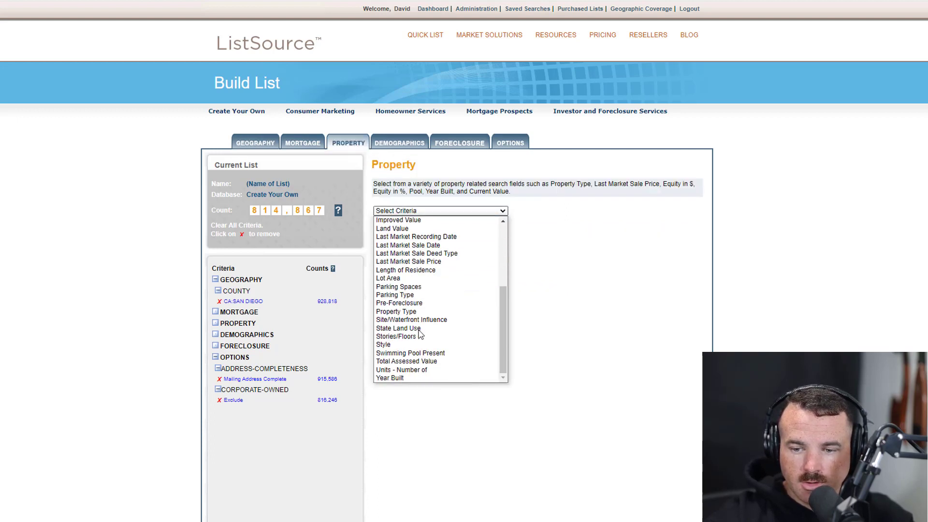
click(414, 313)
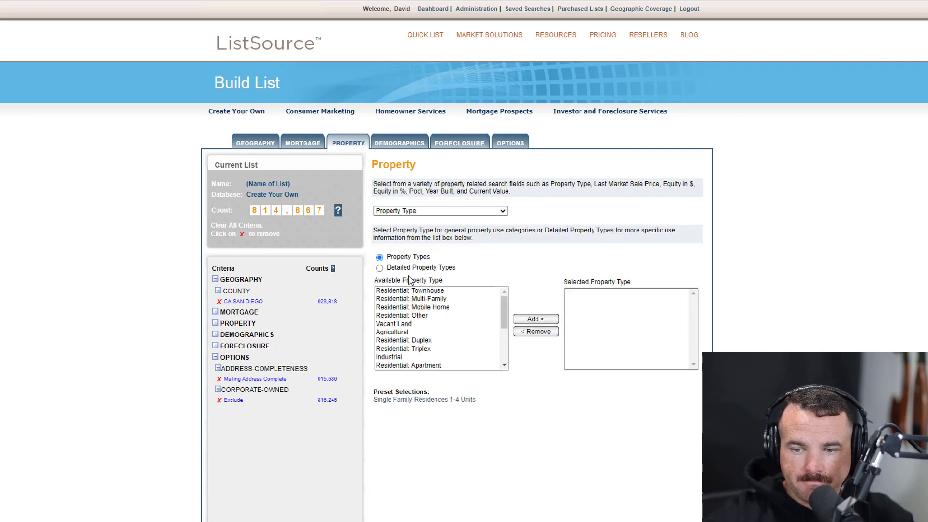
click(380, 269)
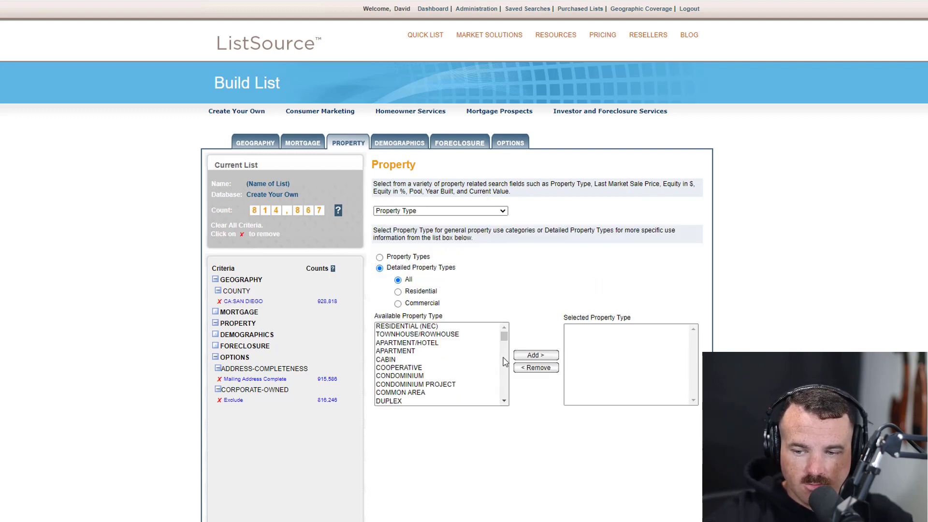
scroll(505, 364, down, 3)
scroll(505, 364, down, 2)
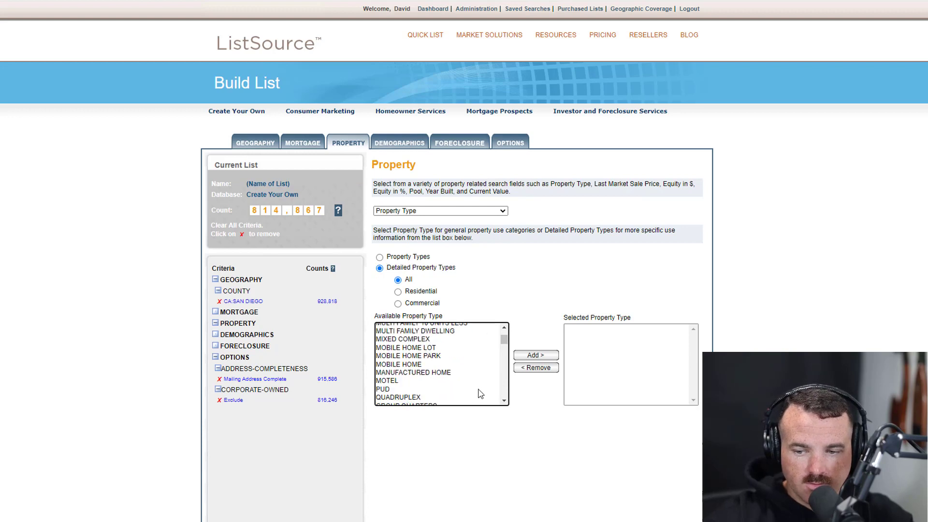
scroll(498, 389, down, 2)
click(383, 367)
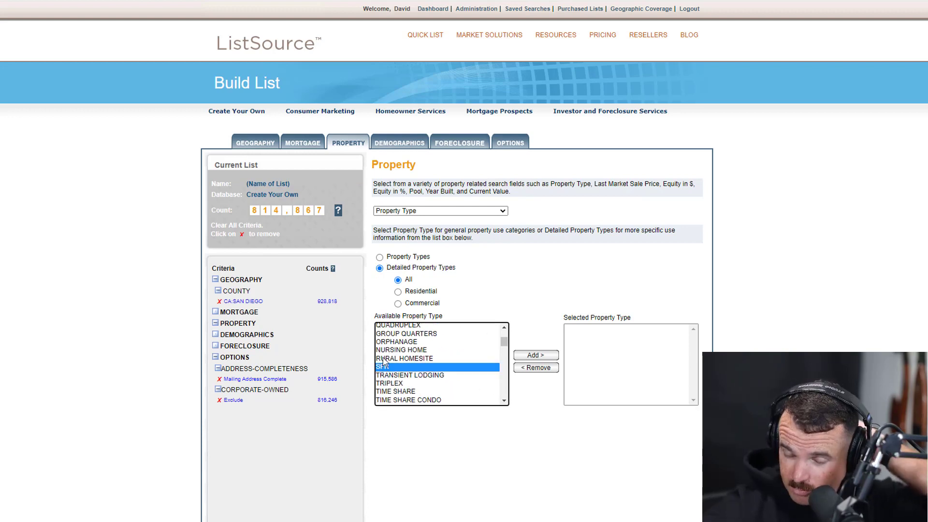
click(536, 356)
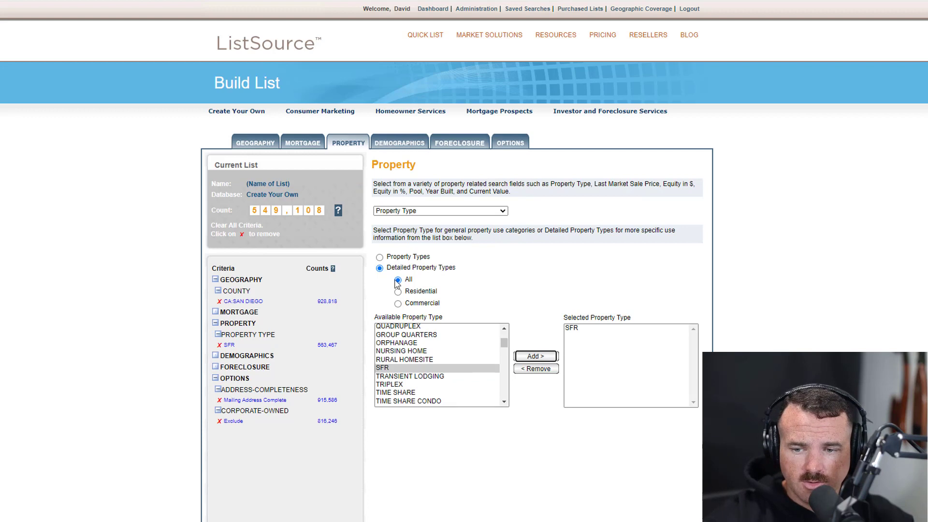
Add a Last Market Sale Date filter for the last 6 months (04/08/2020–10/08/2020).
click(474, 212)
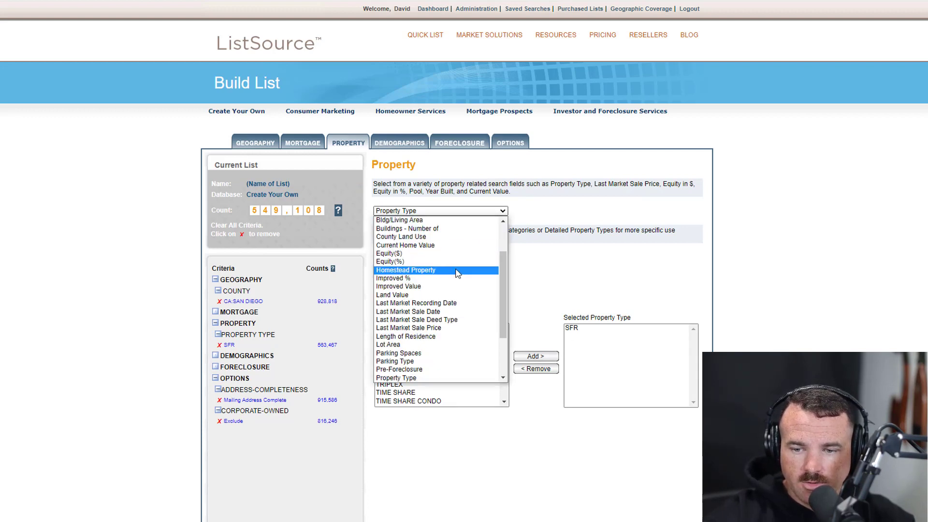
click(447, 312)
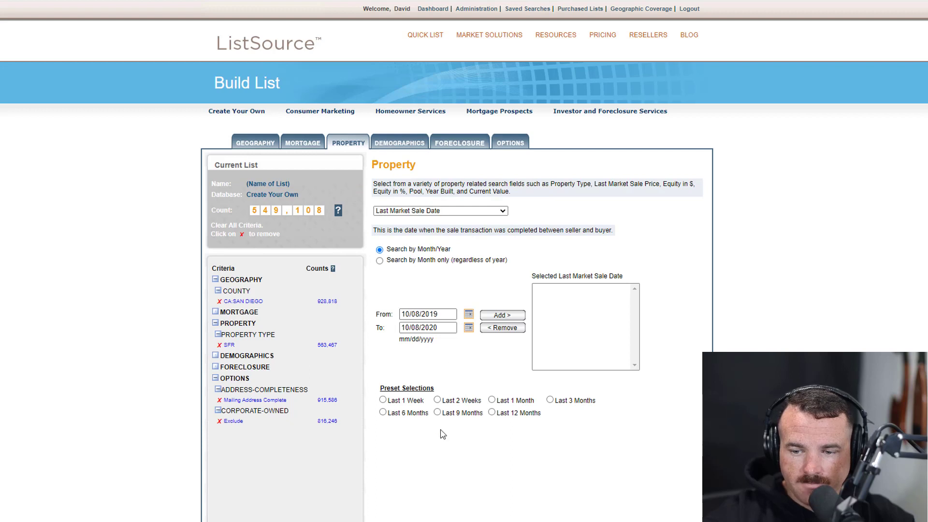
click(383, 413)
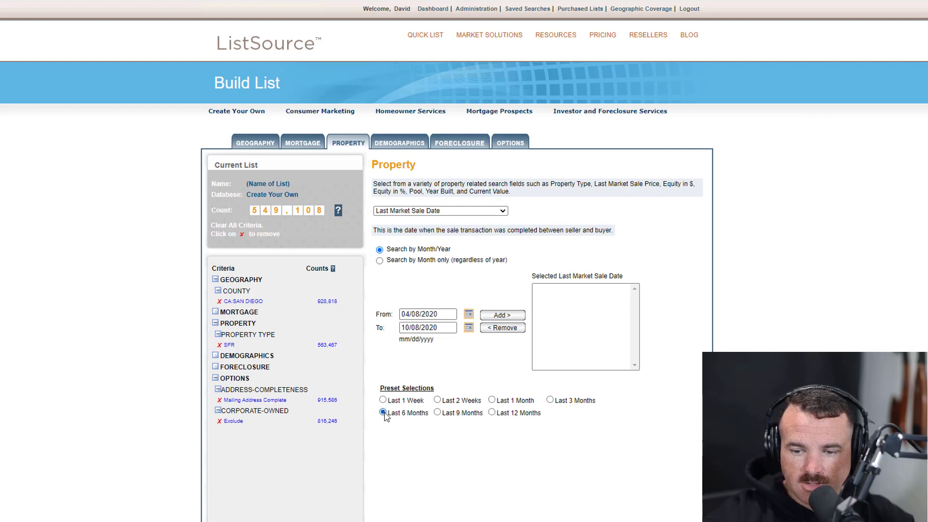
click(500, 315)
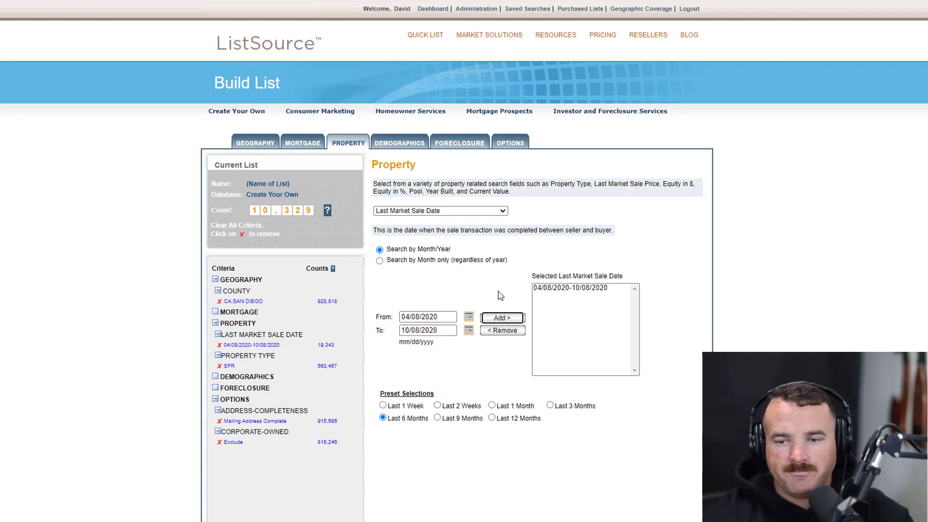
Set Absentee Owned, allow corporate owners, and require both addresses complete, leaving 2,189 records.
click(518, 151)
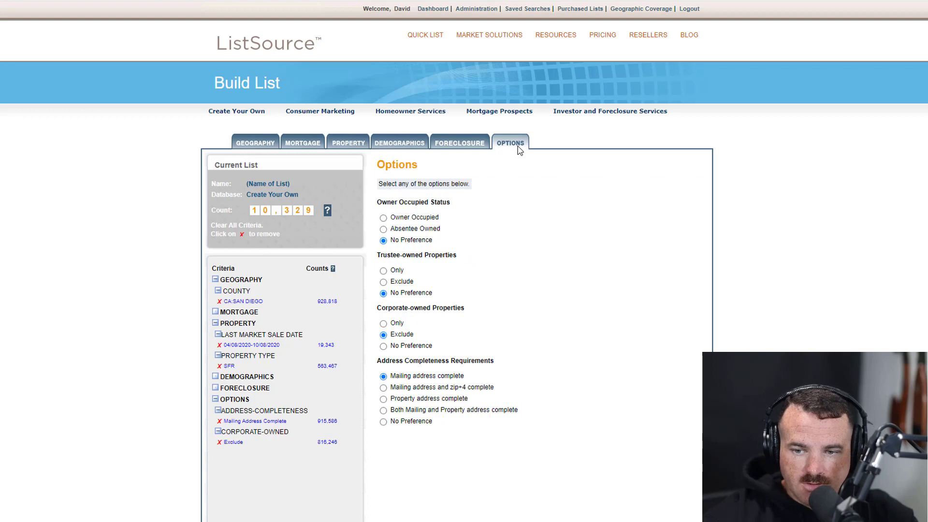
click(383, 346)
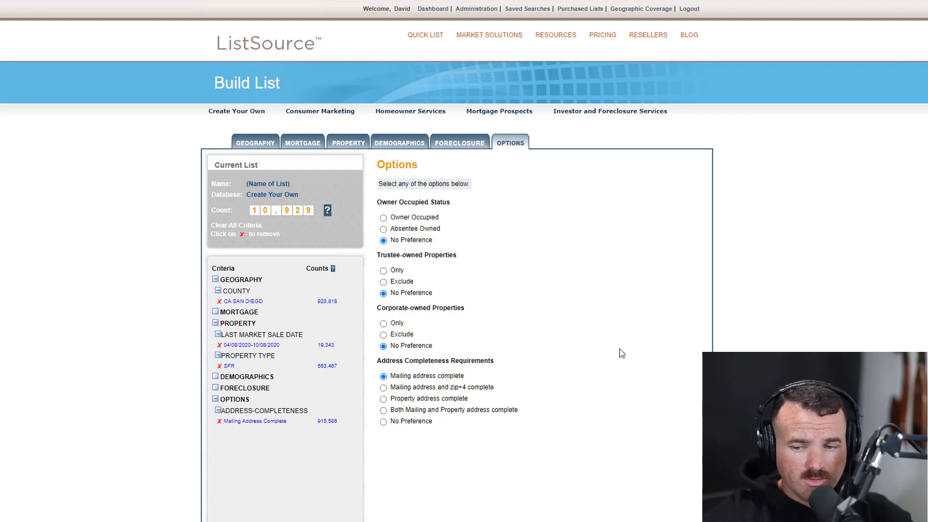
click(383, 410)
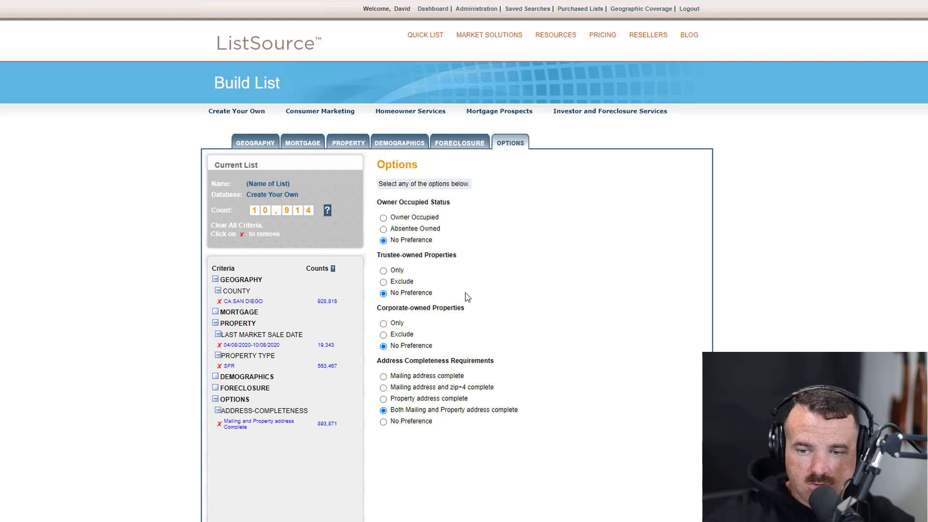
click(384, 229)
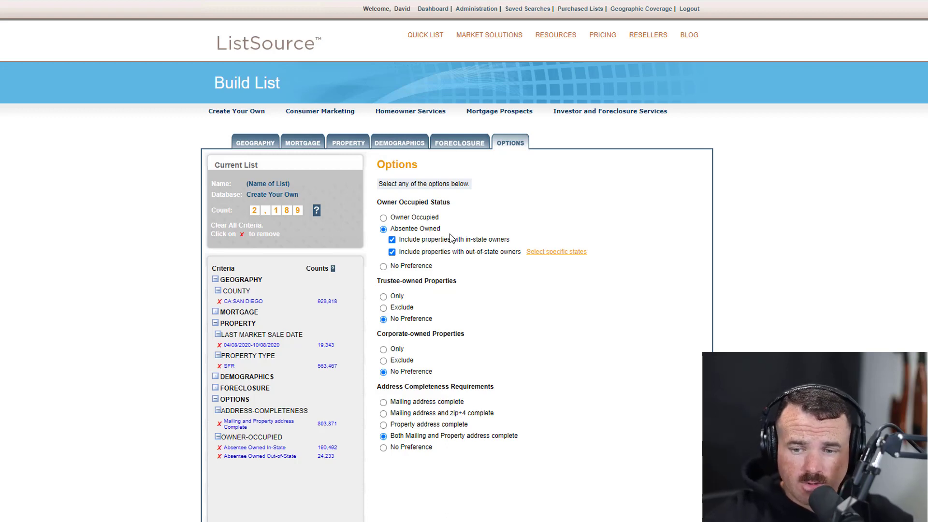
mouse_move(432, 424)
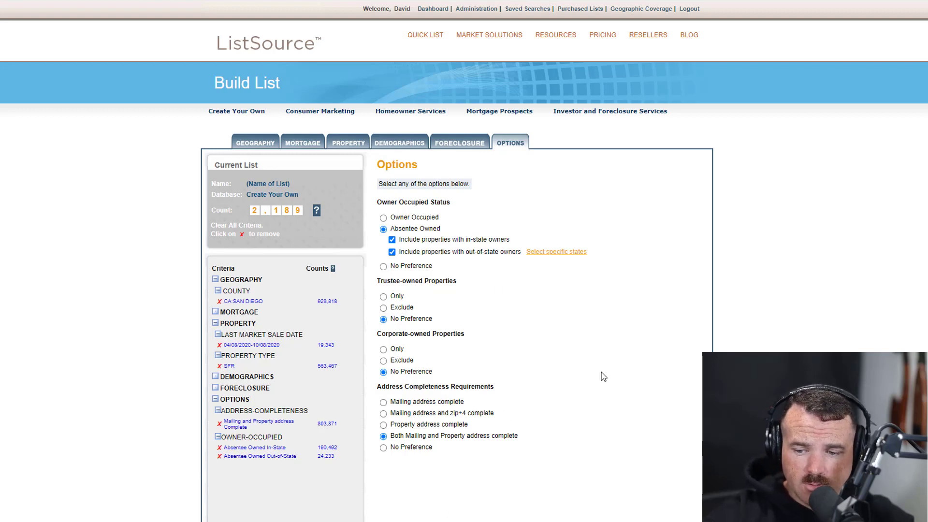
scroll(705, 339, down, 3)
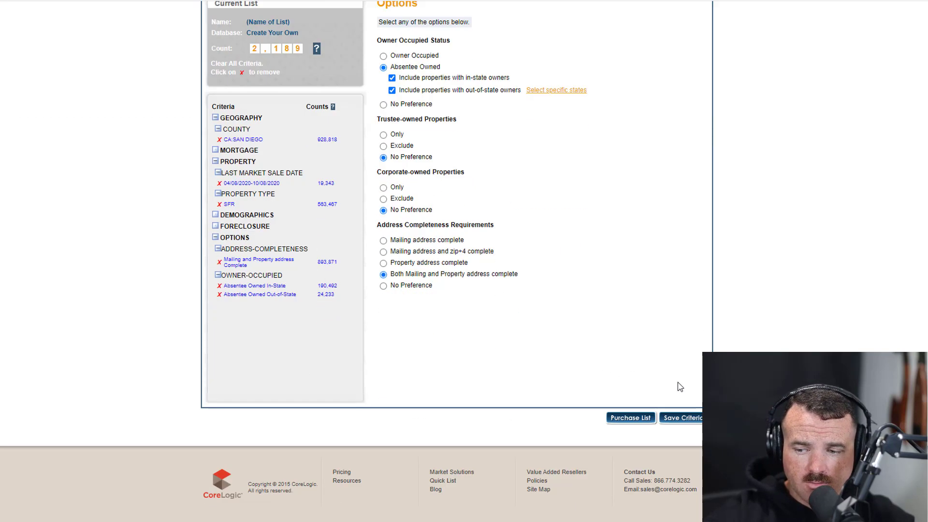
Start purchasing the list as a custom partial list grouped by ZIP Code.
click(647, 419)
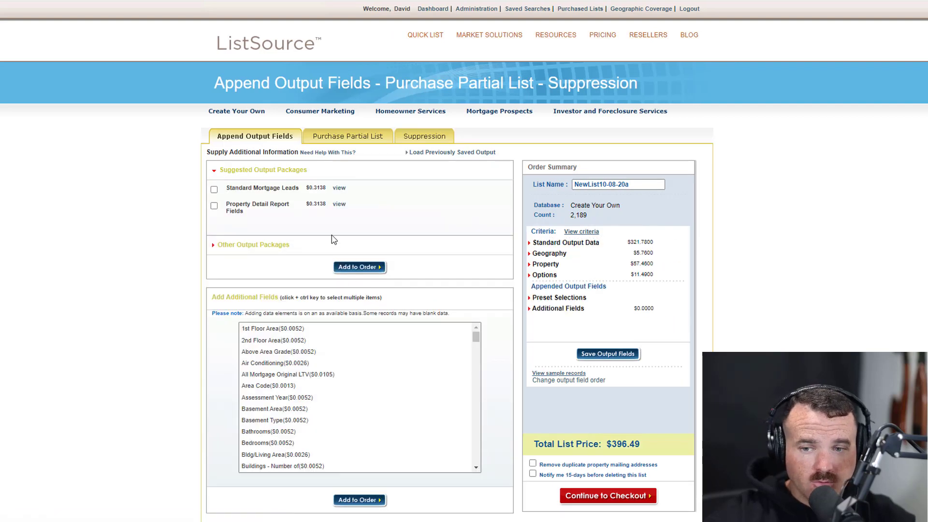
click(368, 140)
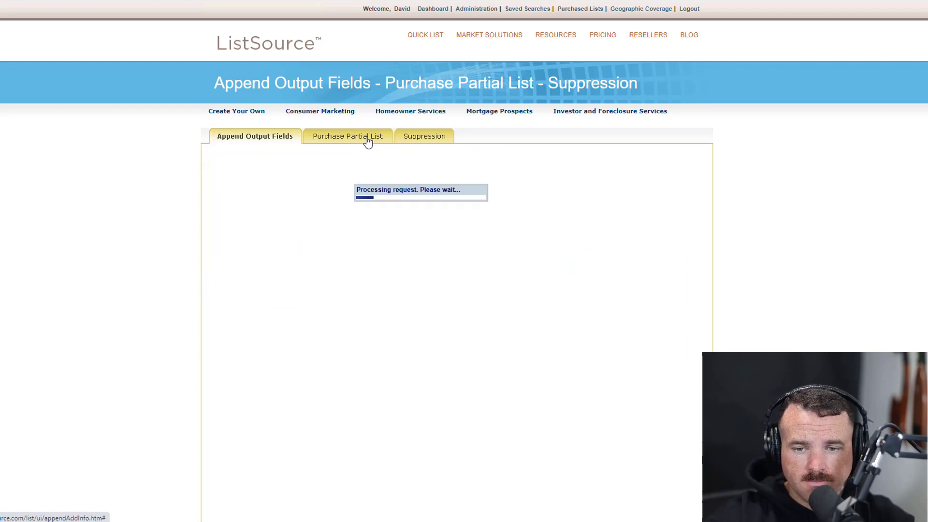
click(216, 238)
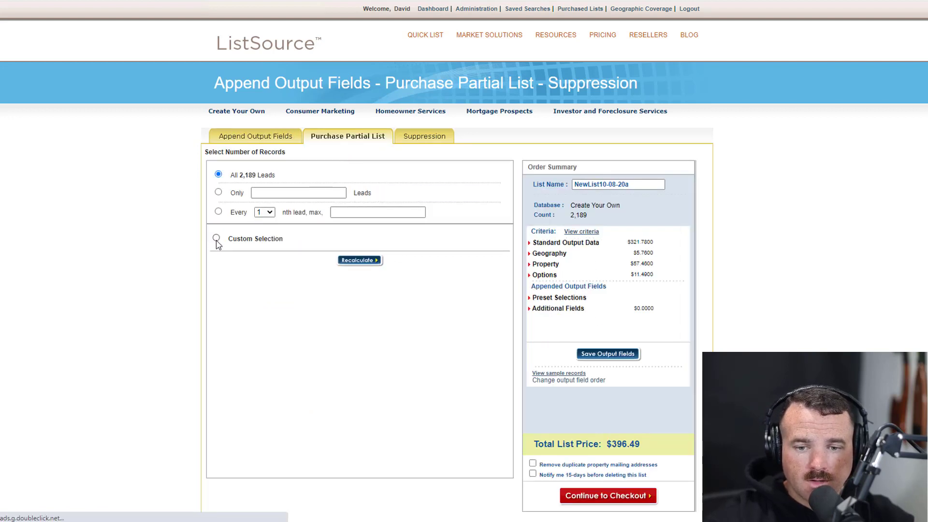
click(292, 257)
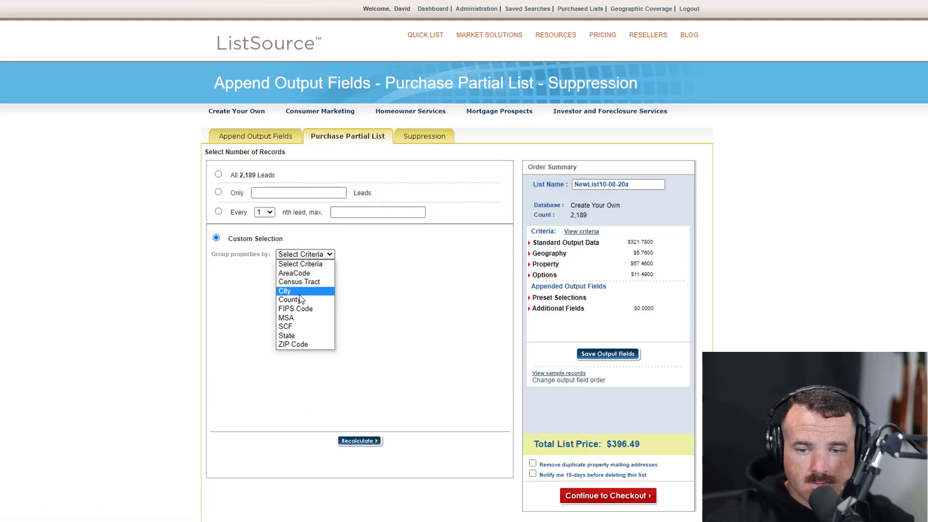
click(303, 346)
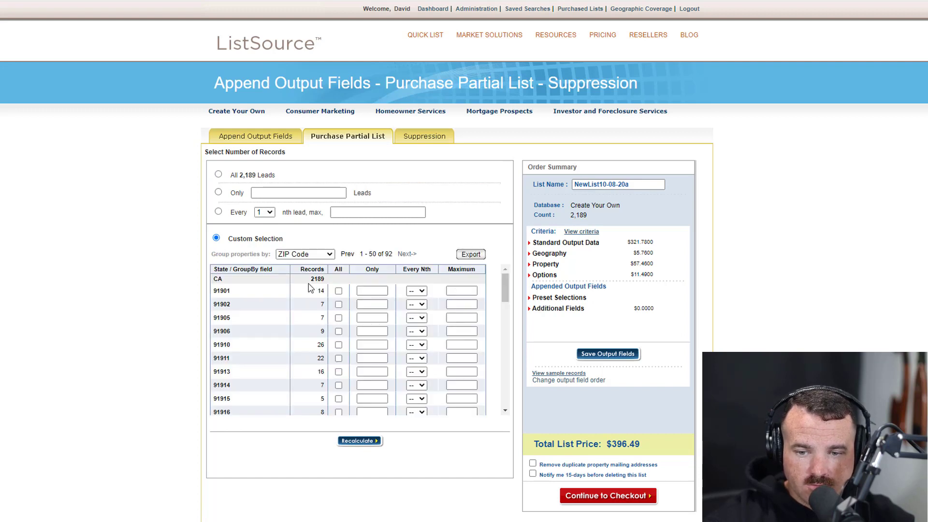
Review the $396.49 ZIP Code breakdown, opening and dismissing the export form.
drag(507, 301, 508, 361)
scroll(322, 391, down, 5)
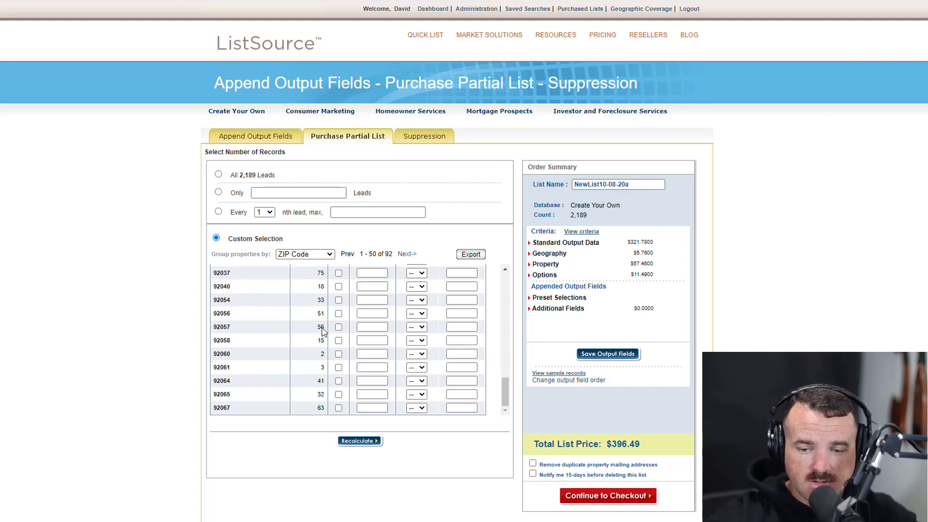
scroll(323, 331, down, 3)
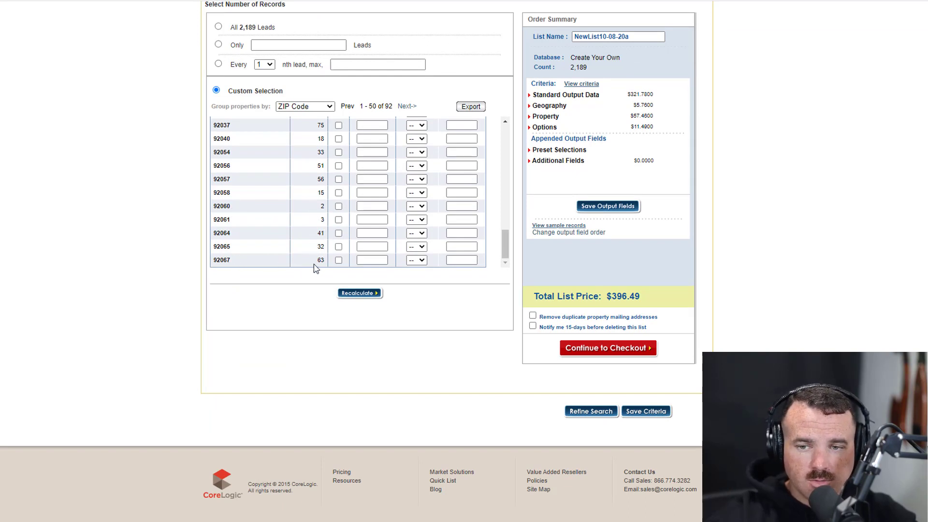
scroll(314, 264, up, 10)
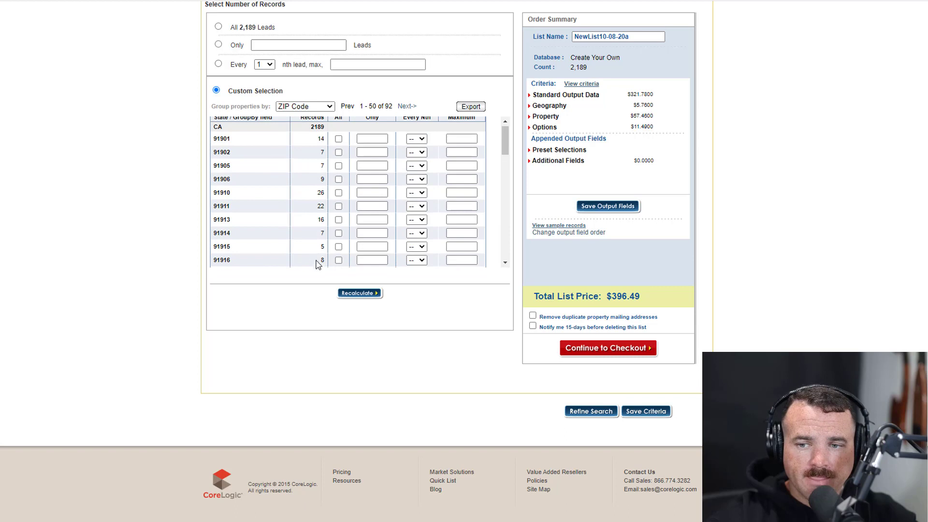
click(464, 107)
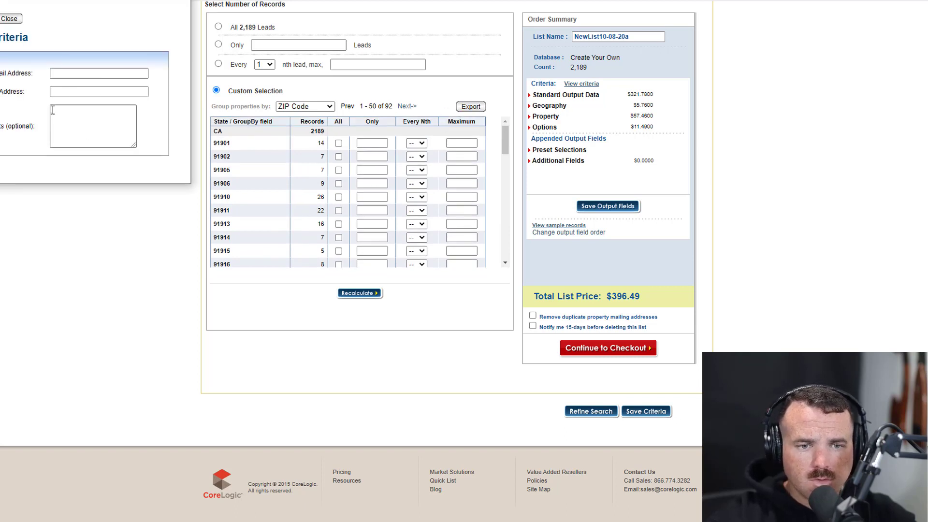
key(Escape)
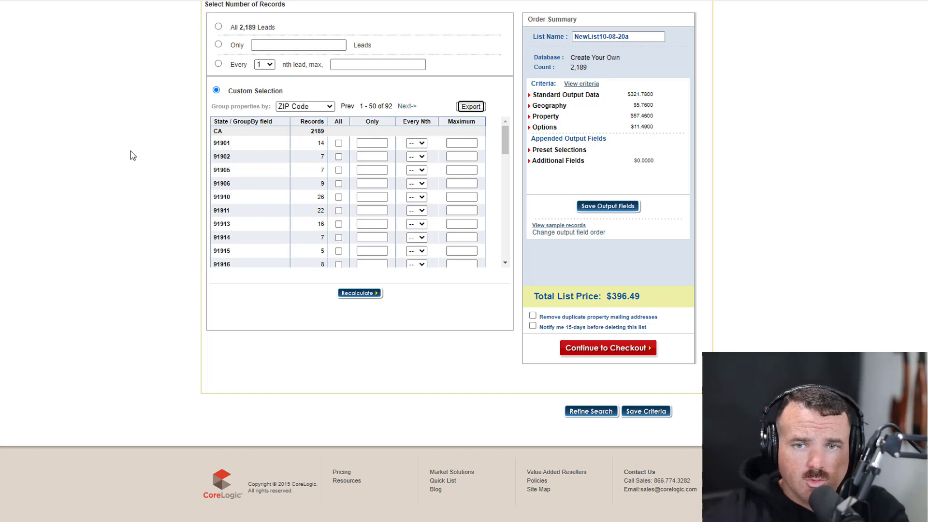
scroll(292, 246, up, 3)
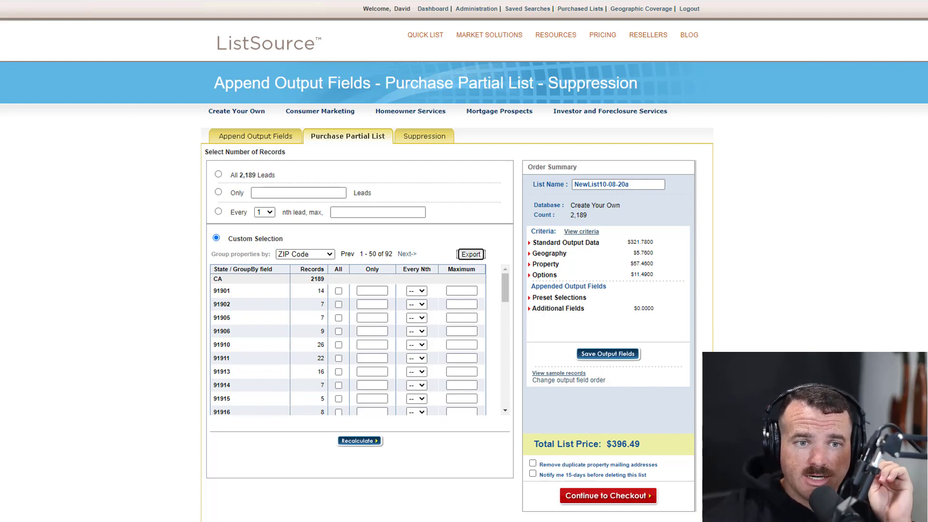
Return to the list builder and add CA:SAN DIEGO county as geography, showing 928,818 records.
key(alt+Left)
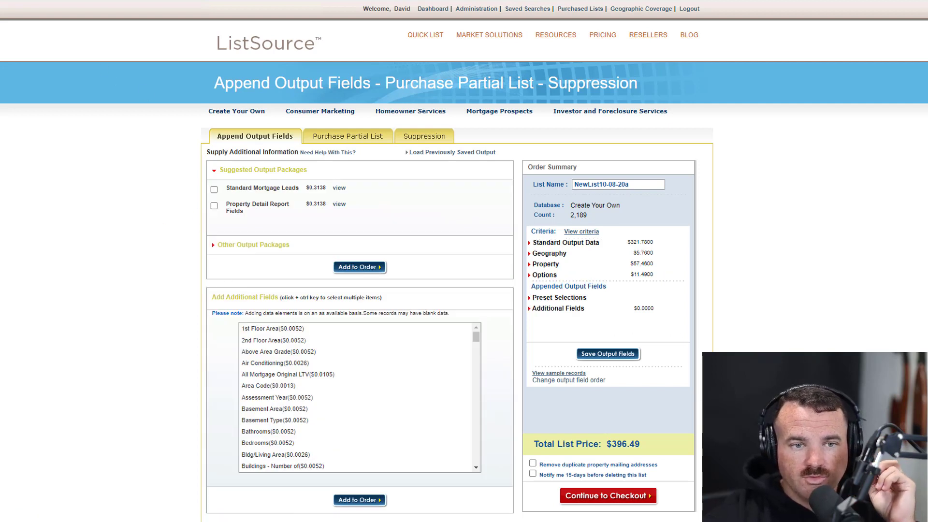
key(alt+Left)
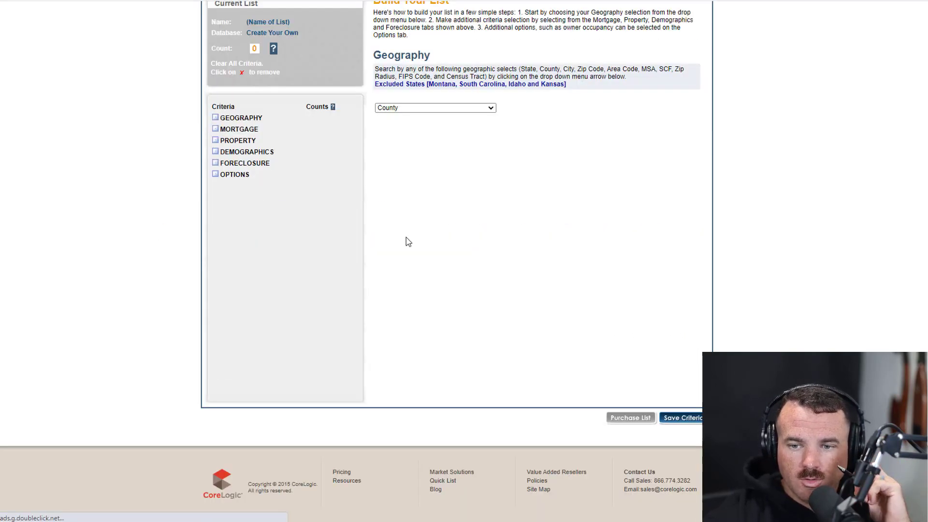
scroll(458, 213, up, 3)
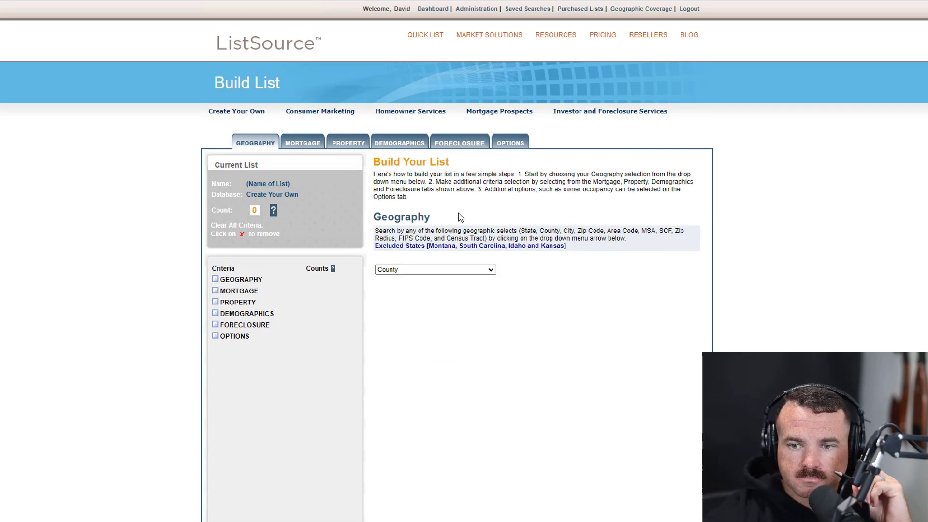
click(437, 269)
click(407, 313)
click(435, 316)
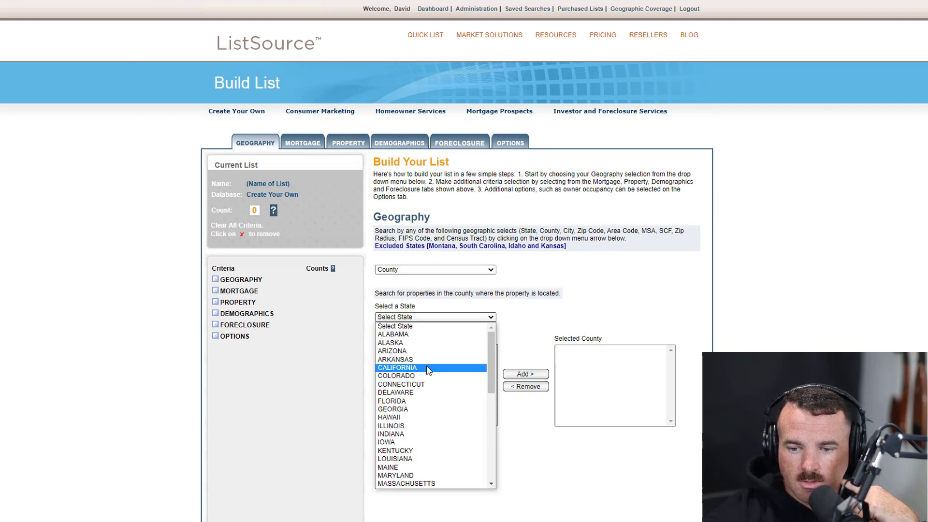
click(409, 373)
click(492, 395)
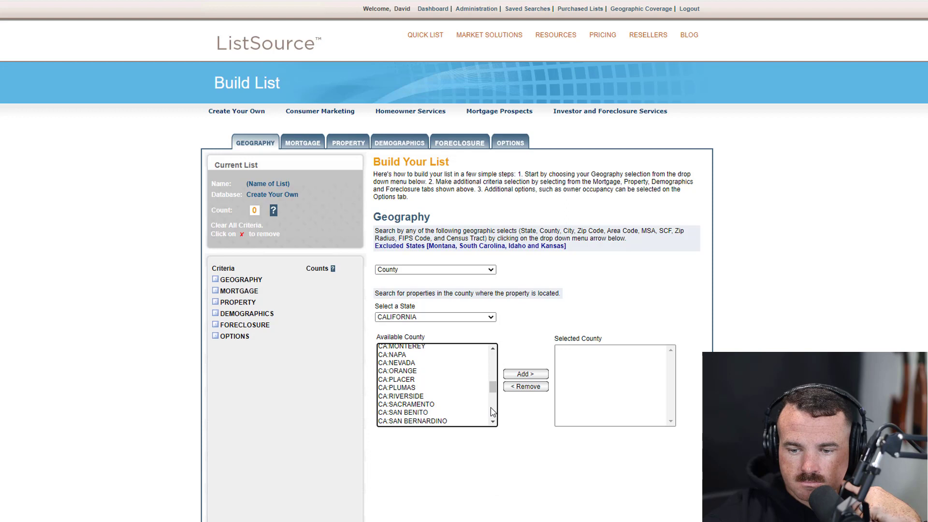
click(493, 411)
click(415, 359)
click(525, 374)
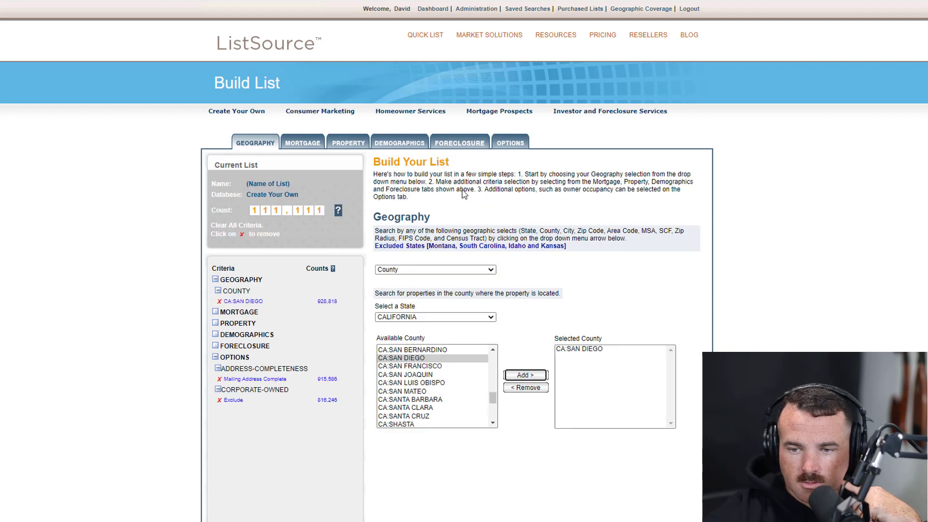
Add SFR as the detailed property type for the San Diego list.
click(348, 143)
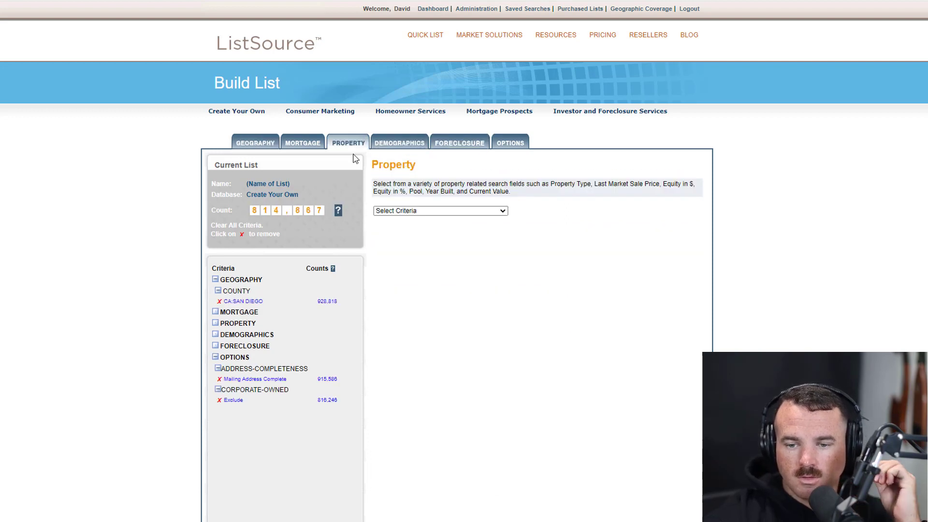
click(407, 211)
scroll(417, 312, down, 5)
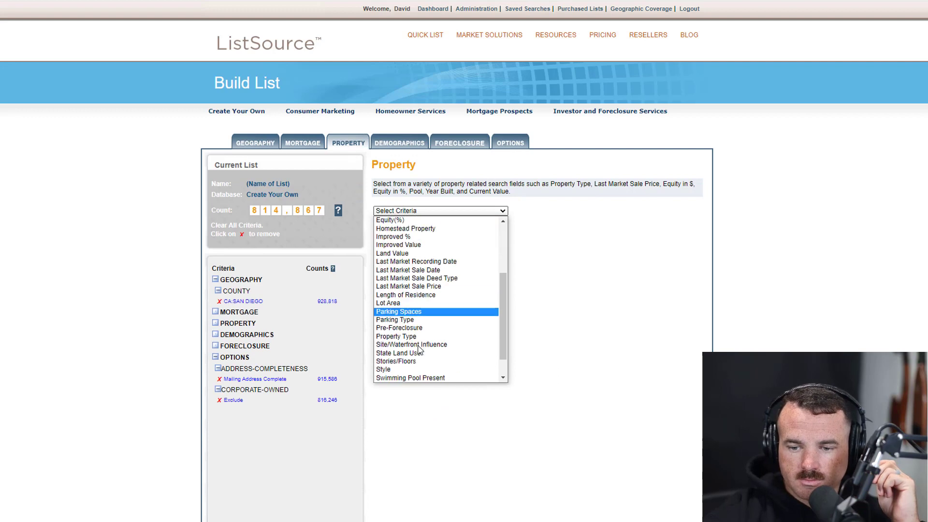
click(417, 312)
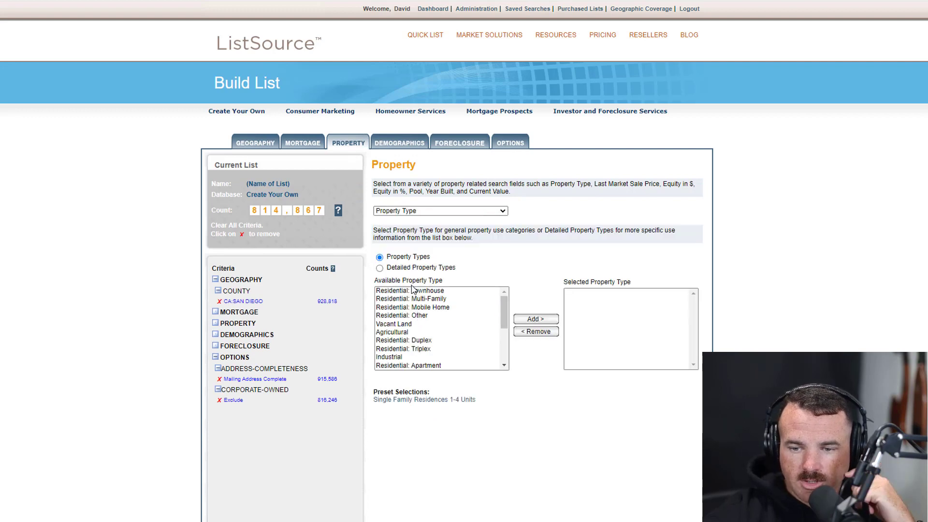
click(380, 268)
scroll(508, 355, down, 10)
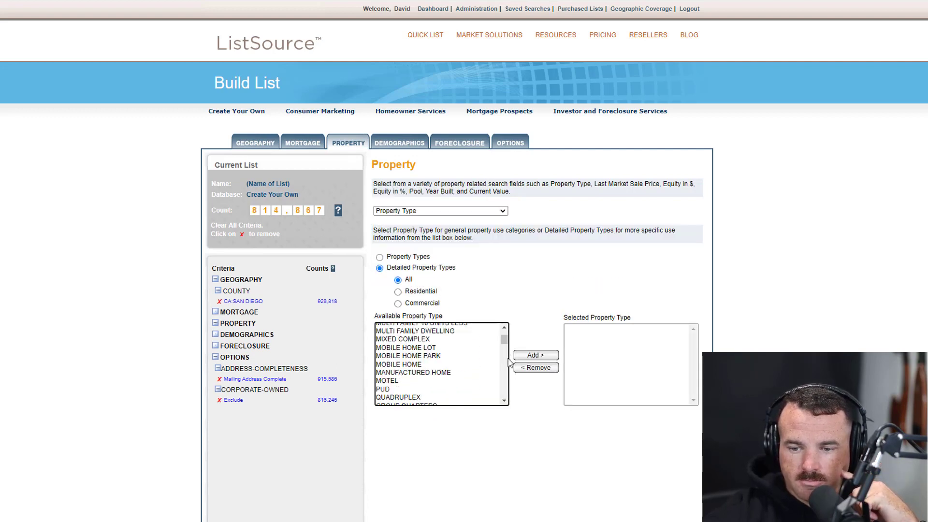
click(382, 367)
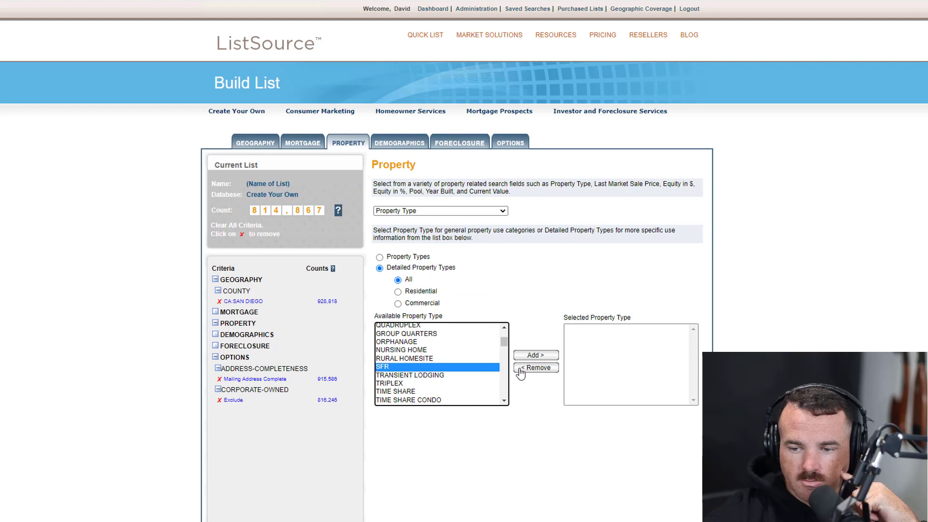
click(529, 357)
Add a Last Market Sale Date filter for the last 6 months, reaching 10,329 records.
click(414, 212)
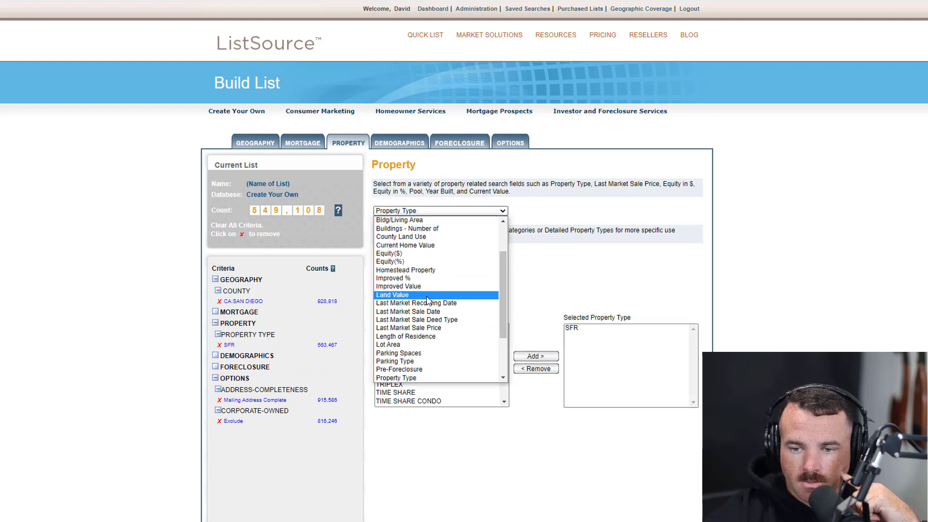
click(426, 313)
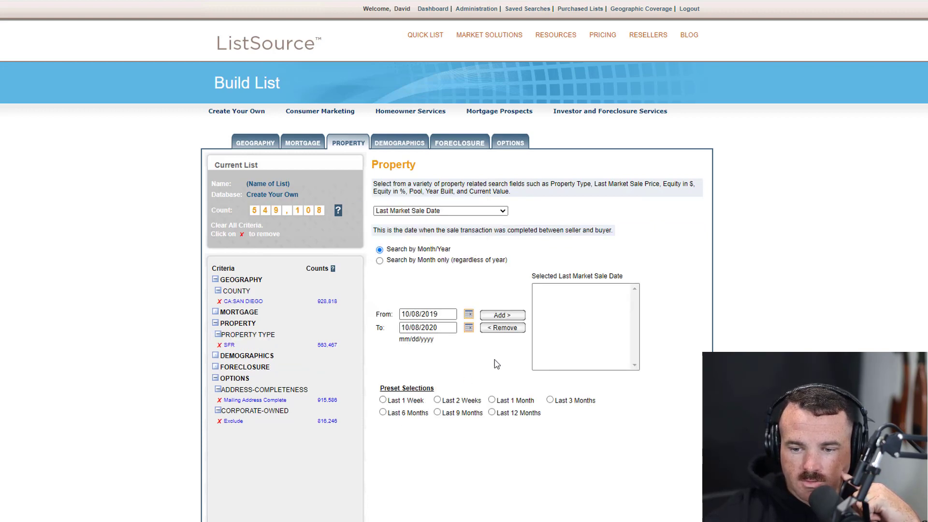
click(383, 412)
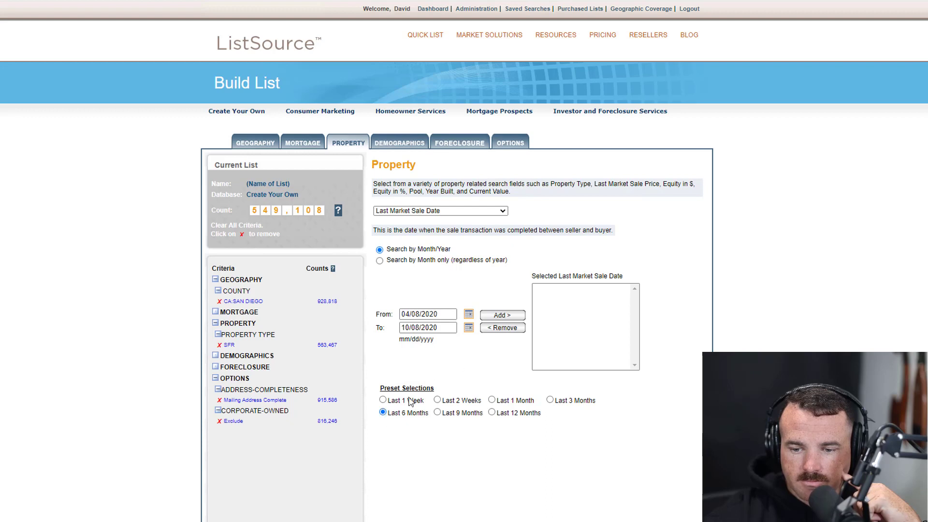
click(500, 315)
Add an Equity(%) filter from 99 to 100, cutting the list to 1,025 records.
click(503, 212)
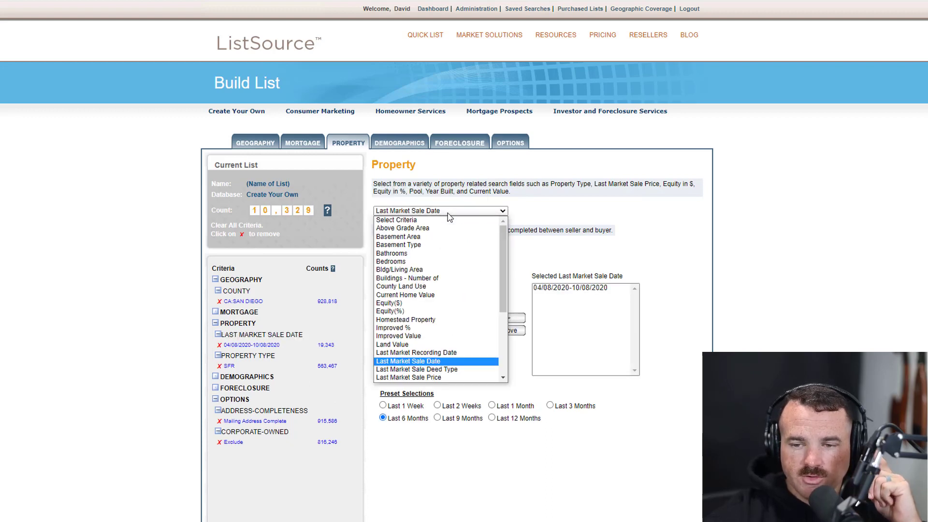
click(412, 320)
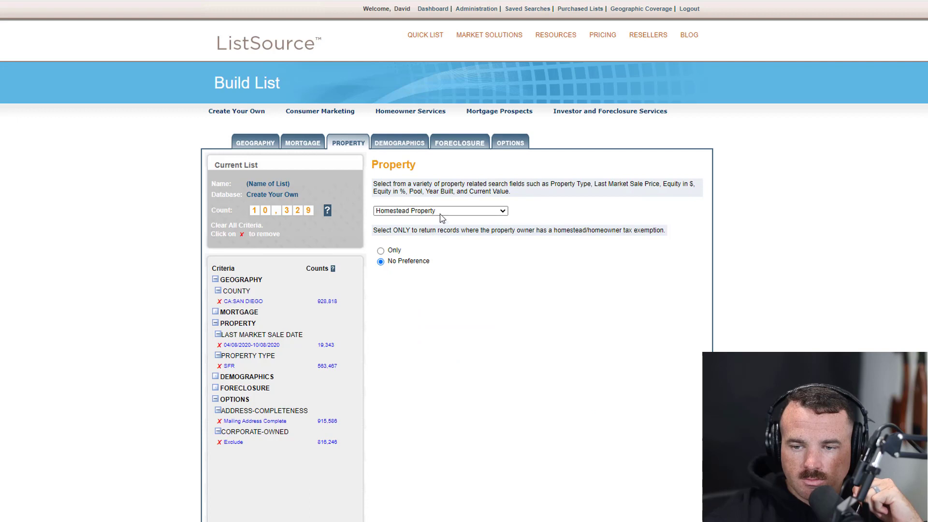
click(441, 212)
click(425, 311)
click(417, 355)
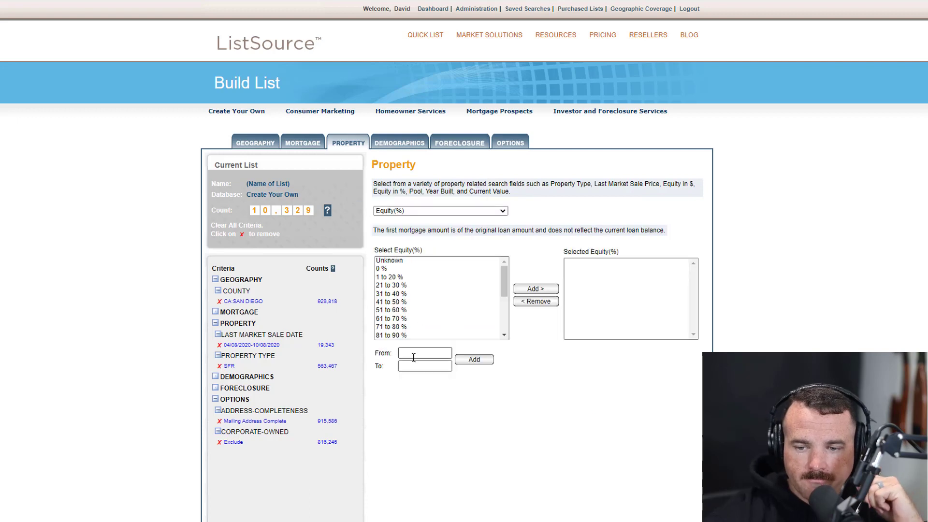
text(9)
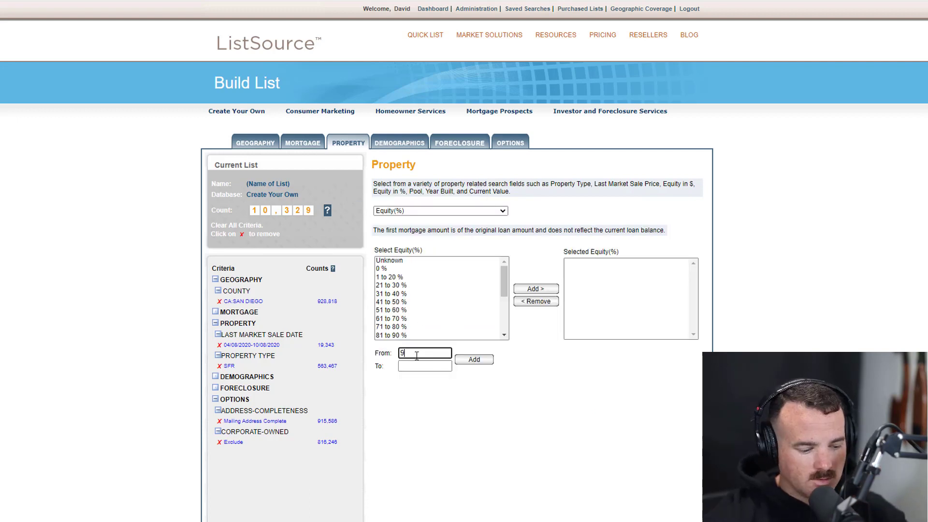
text(9)
key(Tab)
text(100)
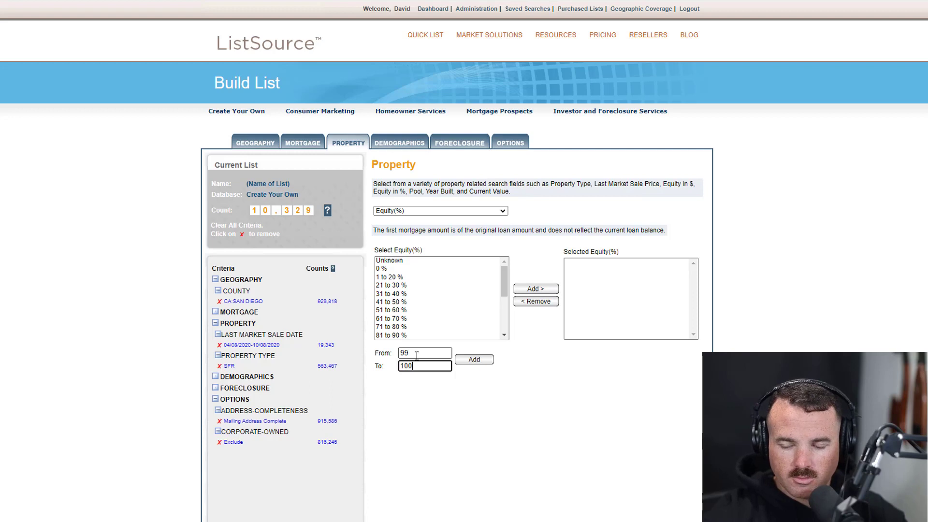
click(475, 359)
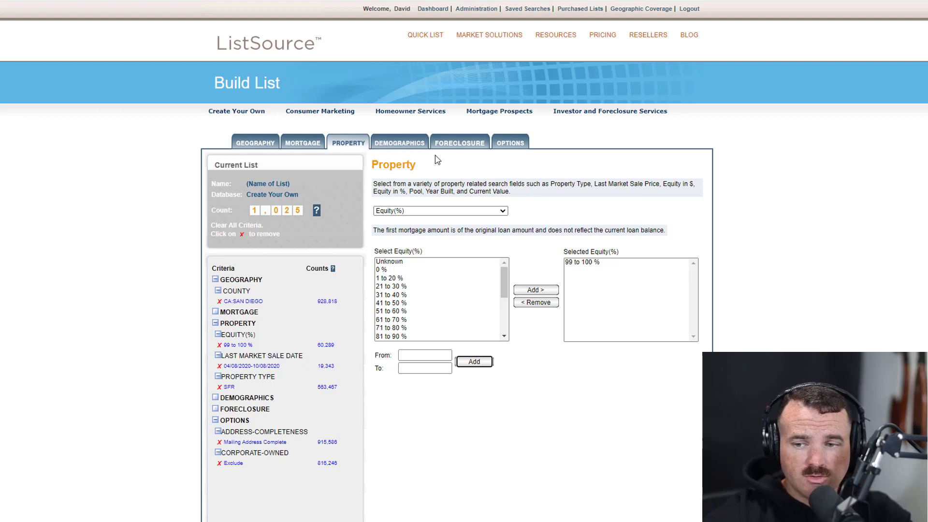
Set Absentee Owned, corporate No Preference, both addresses complete, then proceed to purchase 670 records.
click(520, 149)
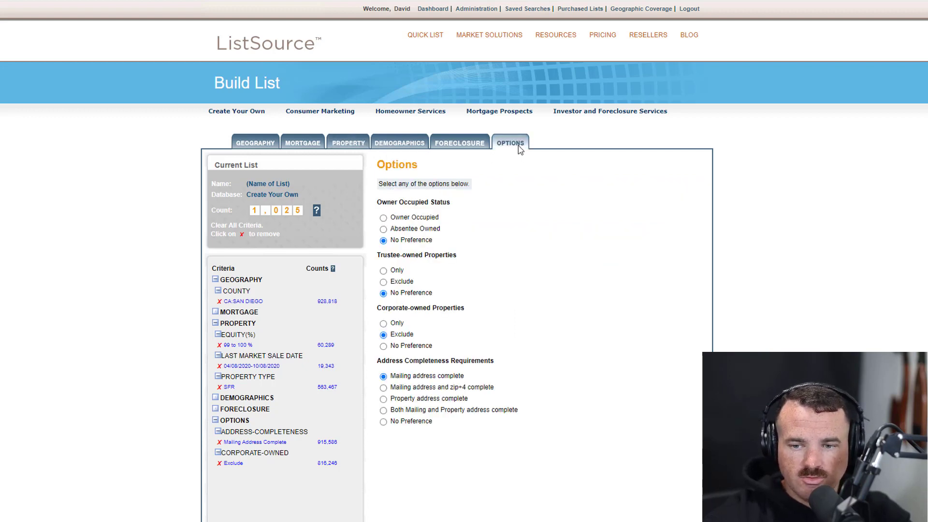
click(383, 230)
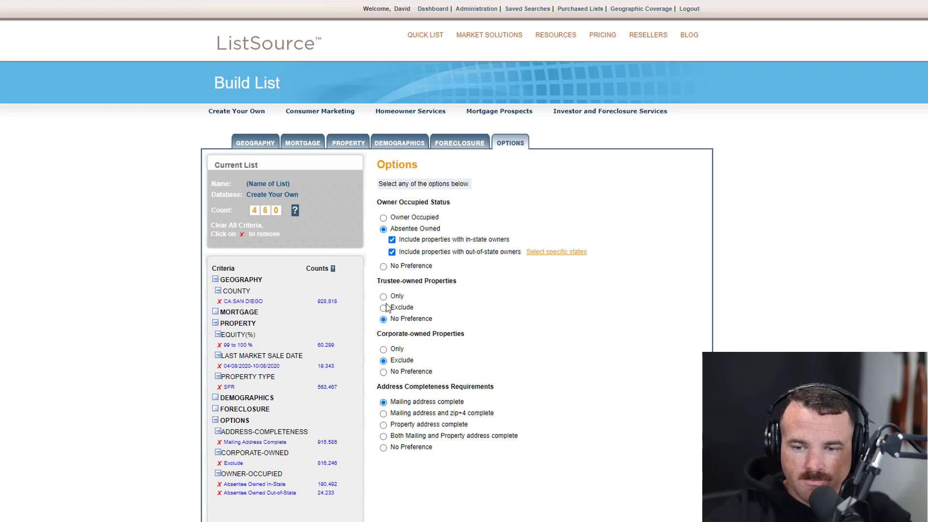
click(384, 372)
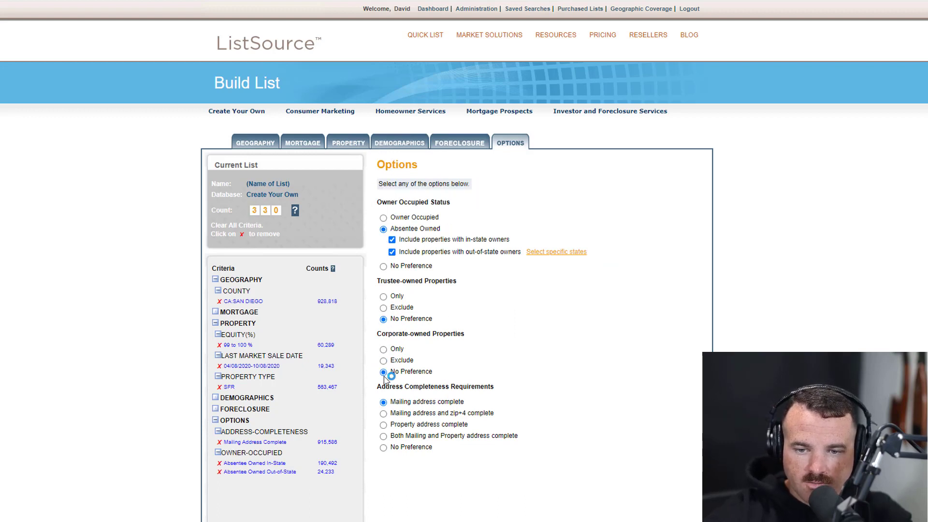
click(384, 437)
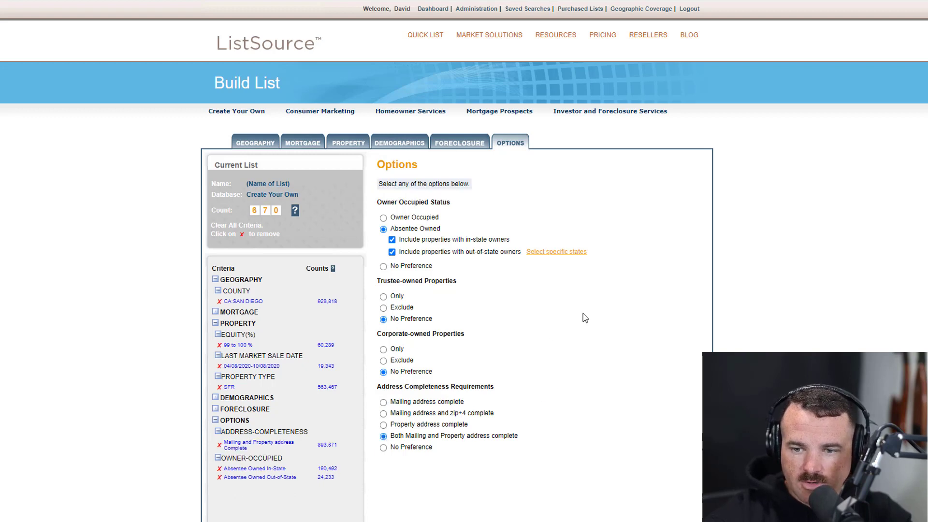
scroll(600, 358, down, 3)
click(628, 417)
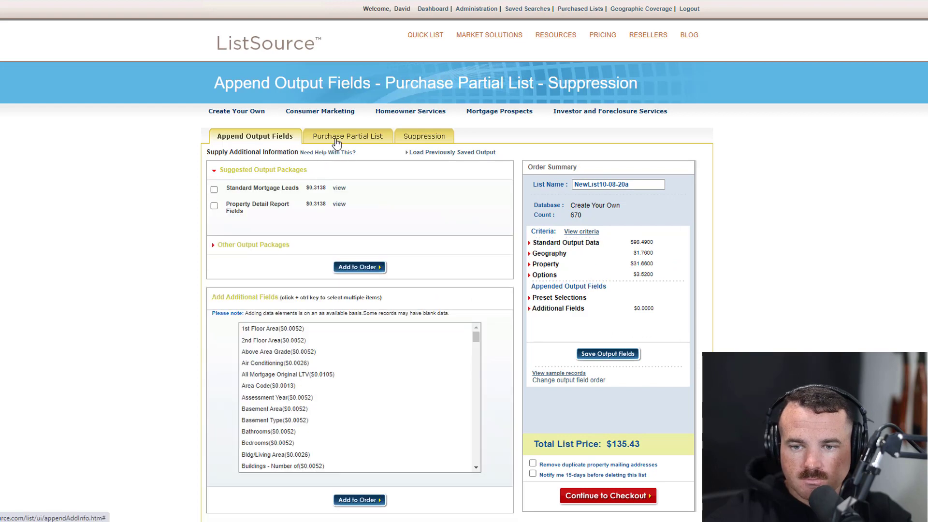
Choose a custom partial purchase grouping the 670 leads by ZIP Code across 83 ZIP codes.
click(336, 140)
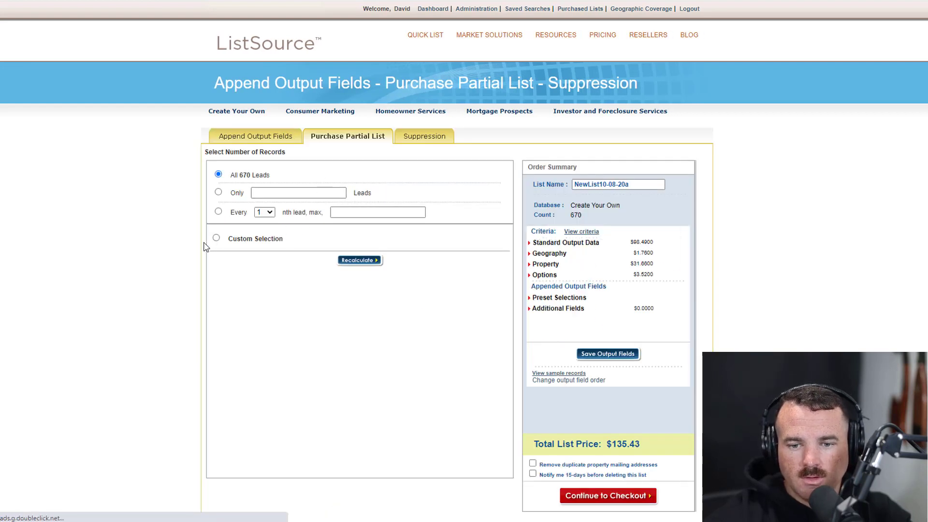
click(216, 238)
click(305, 254)
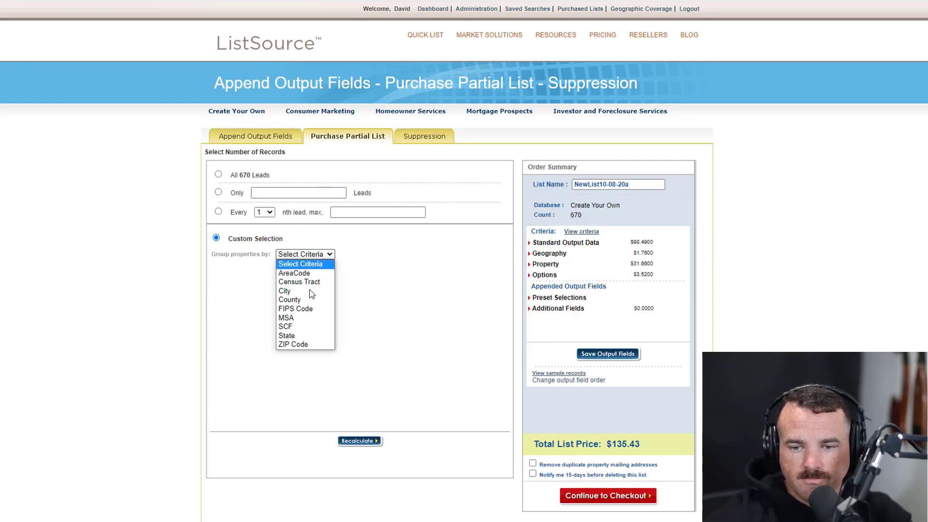
click(301, 345)
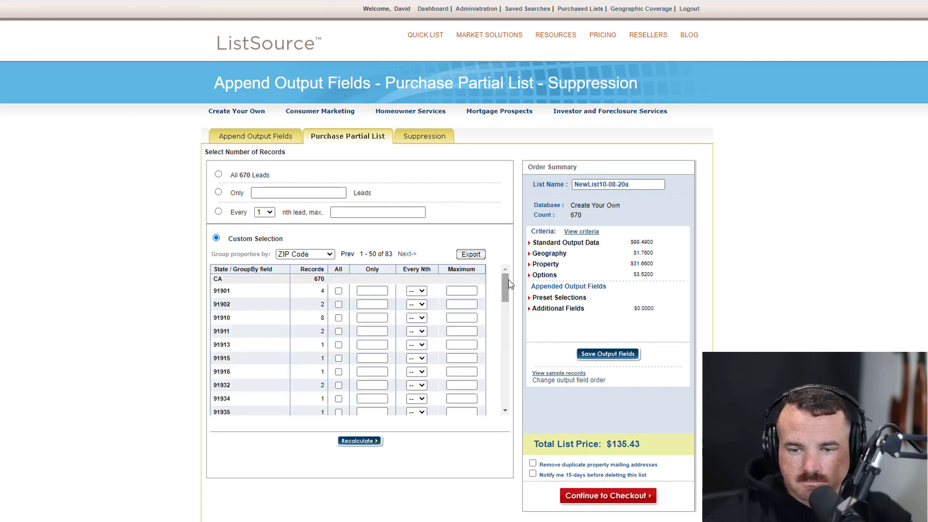
drag(506, 290, 507, 344)
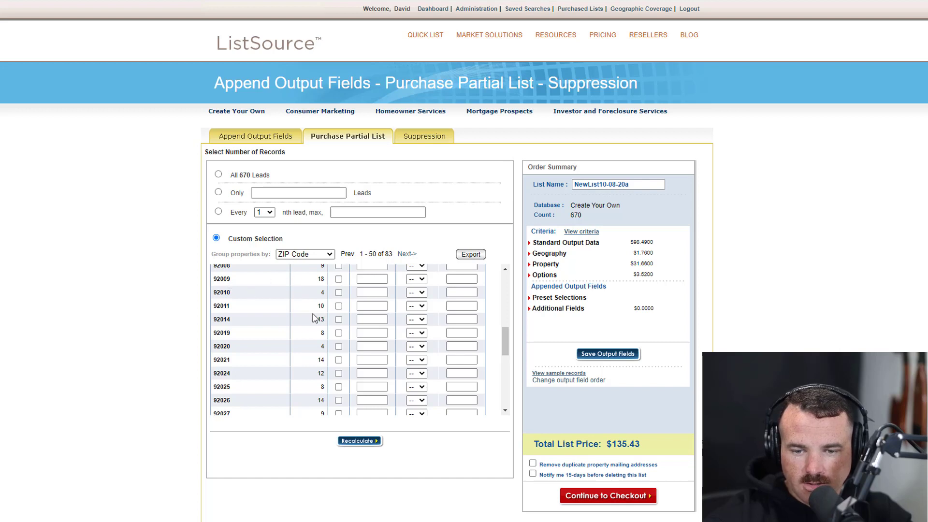
scroll(312, 343, down, 5)
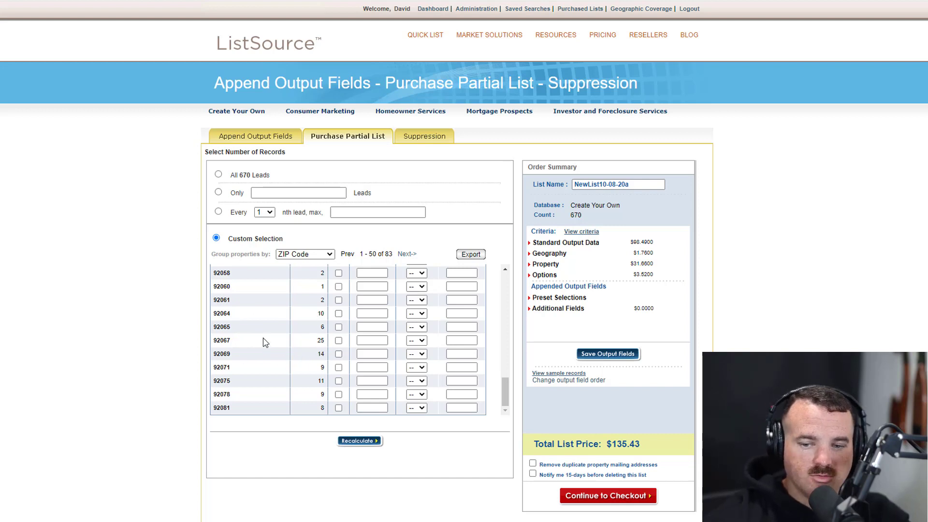
drag(506, 393, 506, 367)
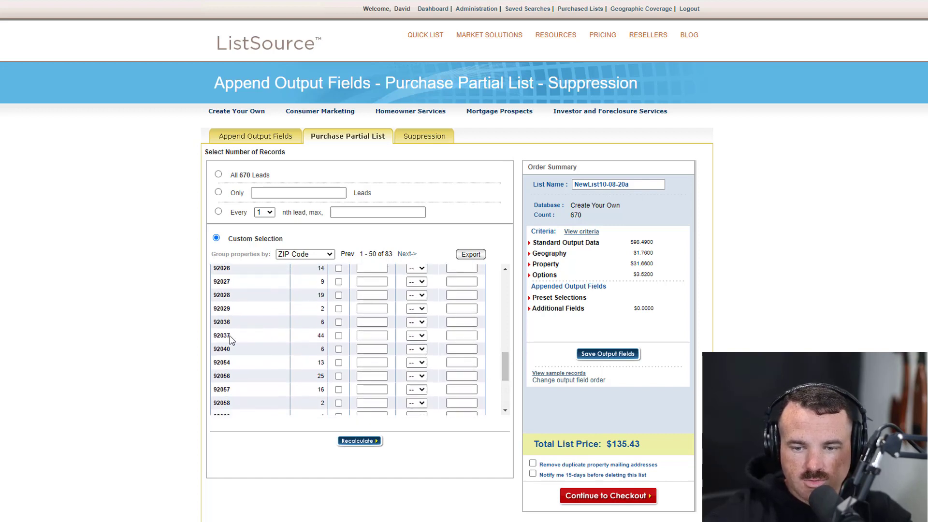